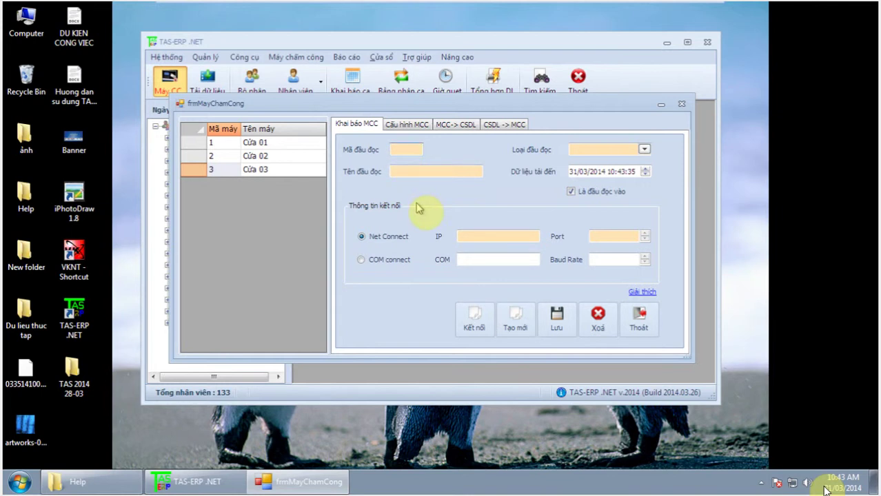
Enter reader code 04 and name Cửa 04, and choose X628 (TFT- Màn hình màu) as the reader type.
{"action": "type", "text": "04"}
{"action": "left_click", "coordinate": [441, 172]}
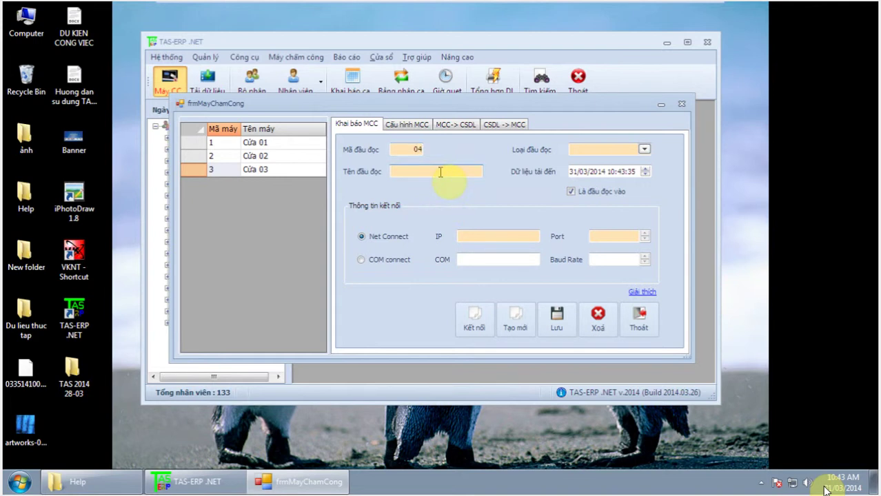
{"action": "type", "text": "Cửa 04"}
{"action": "left_click", "coordinate": [572, 147]}
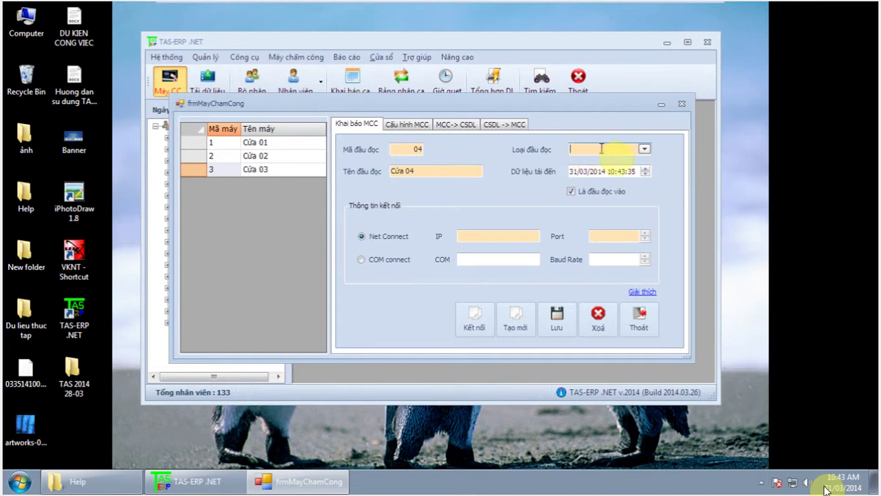
{"action": "left_click", "coordinate": [644, 149]}
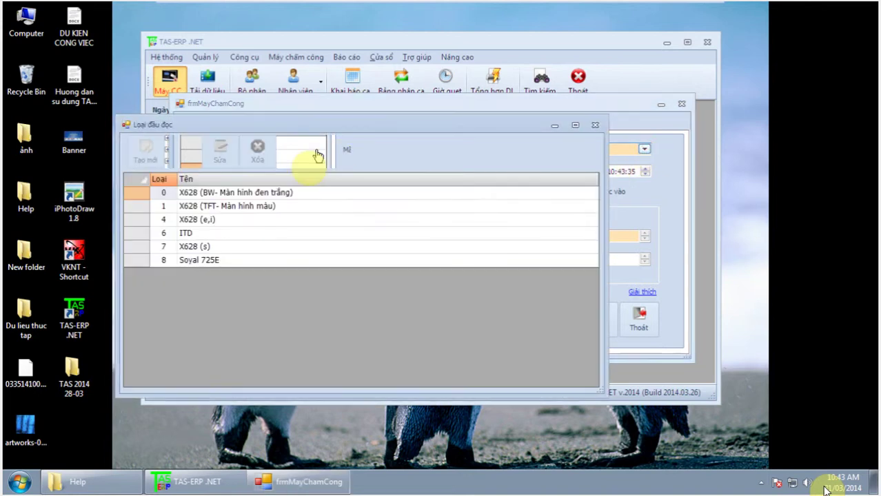
{"action": "left_click", "coordinate": [229, 208]}
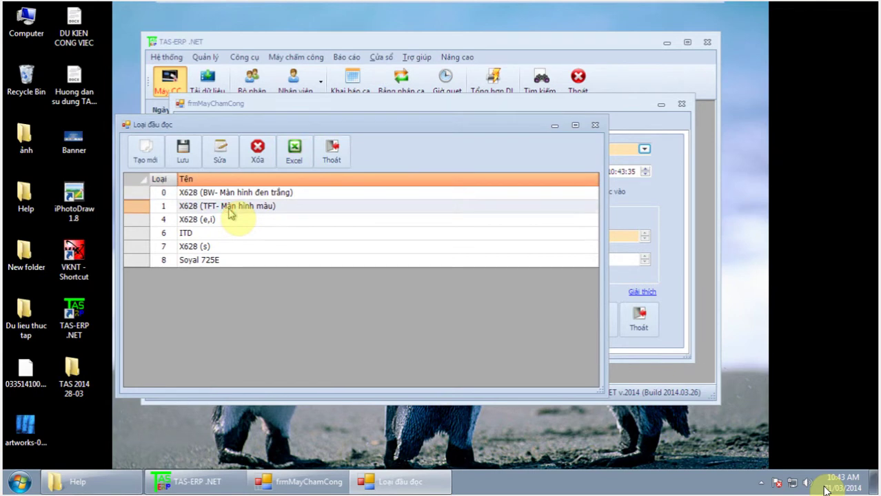
{"action": "double_click", "coordinate": [230, 213]}
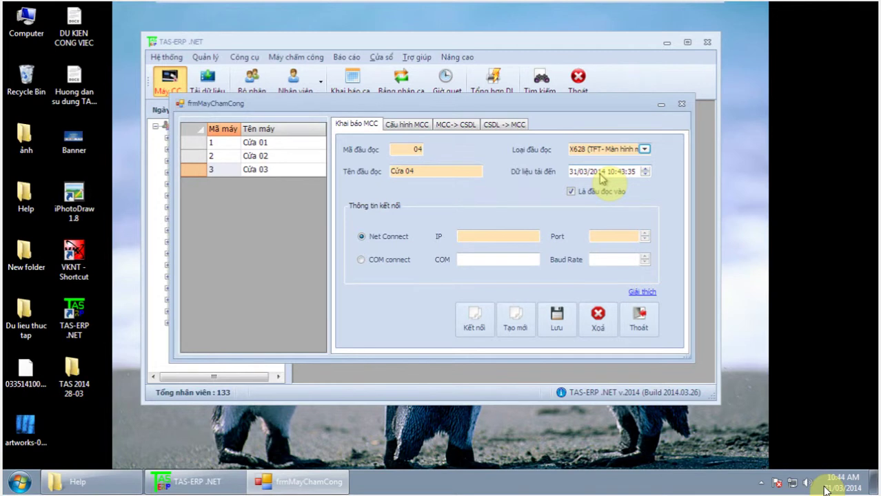
{"action": "left_click", "coordinate": [571, 193]}
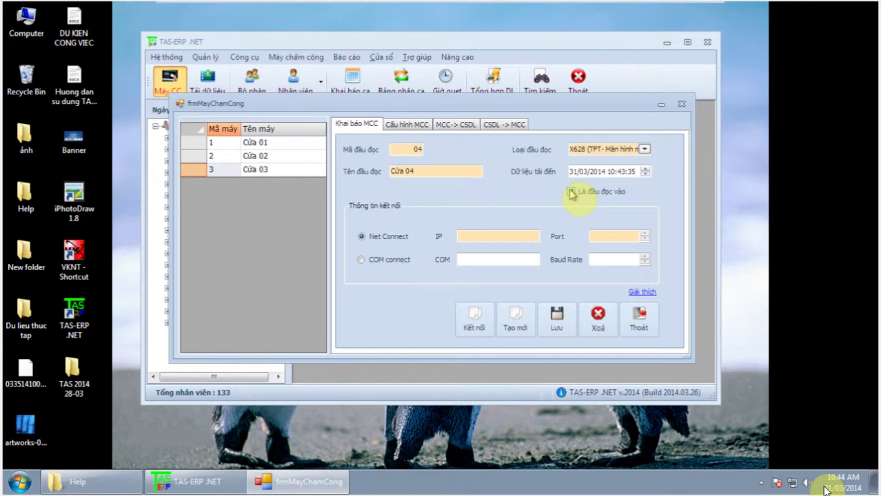
{"action": "left_click", "coordinate": [571, 193]}
{"action": "left_click", "coordinate": [383, 268]}
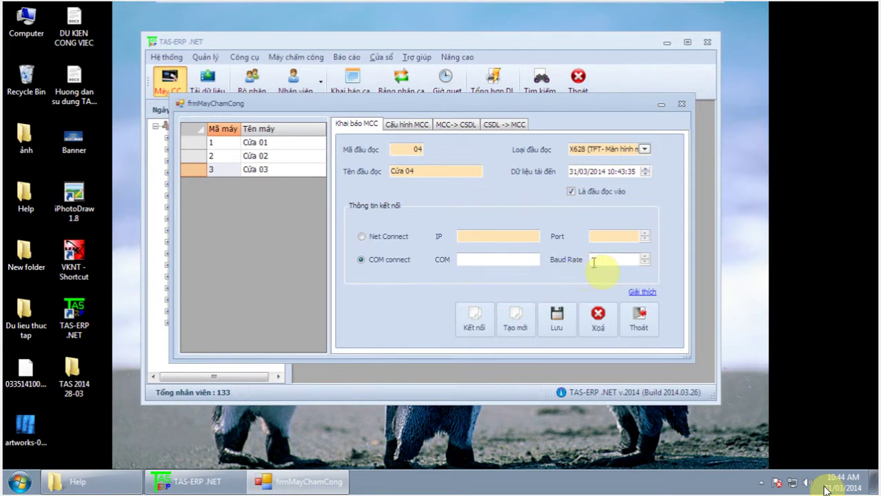
{"action": "left_click", "coordinate": [362, 237]}
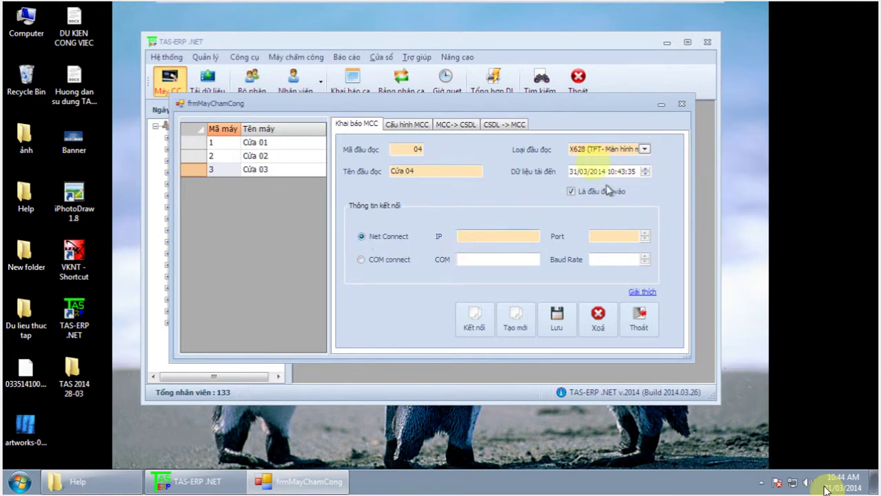
{"action": "left_click", "coordinate": [578, 149]}
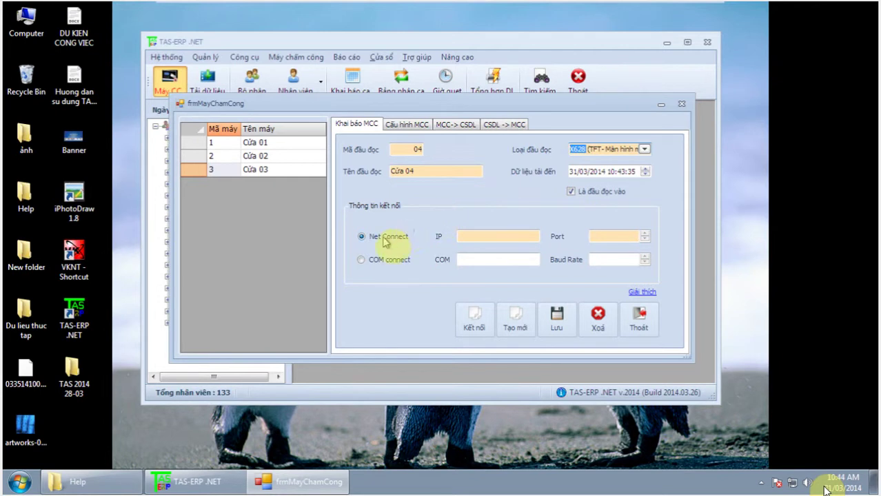
Set the network connection of the new reader to IP 10.10.1.210 and port 4370, and save the record.
{"action": "left_click", "coordinate": [469, 235]}
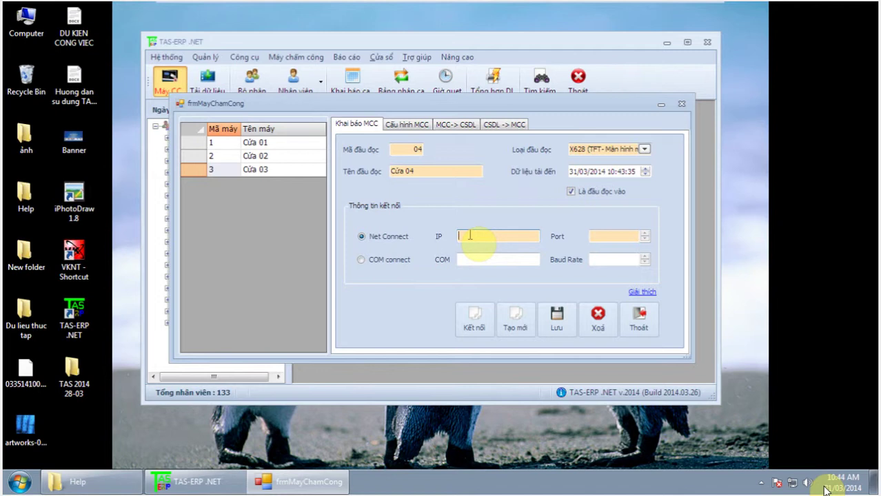
{"action": "type", "text": "10.10.1.210"}
{"action": "left_click", "coordinate": [611, 235]}
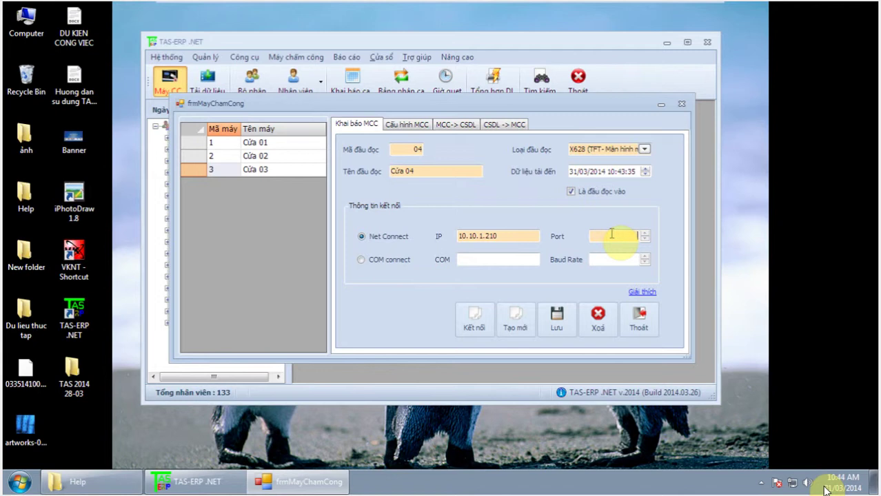
{"action": "type", "text": "4370"}
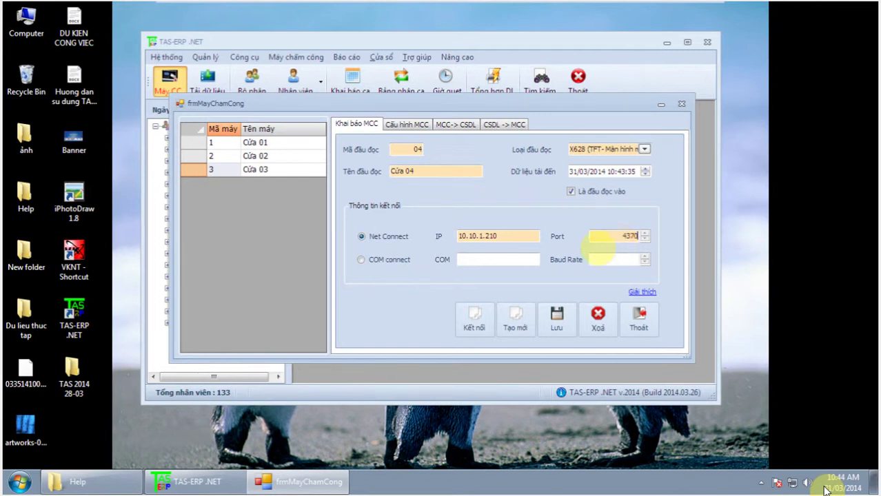
{"action": "left_click", "coordinate": [549, 319]}
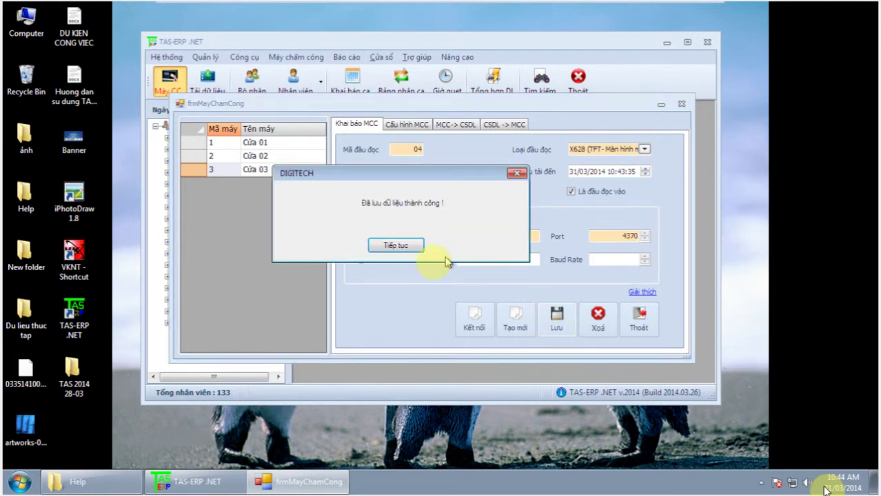
{"action": "left_click", "coordinate": [410, 244]}
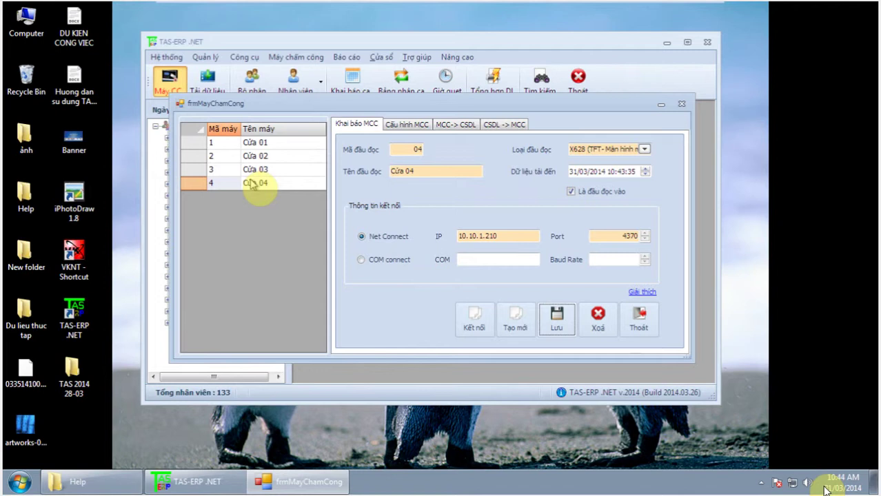
Change the reader type of Cửa 04 to X628 (BW- Màn hình đen trắng).
{"action": "left_click", "coordinate": [277, 185]}
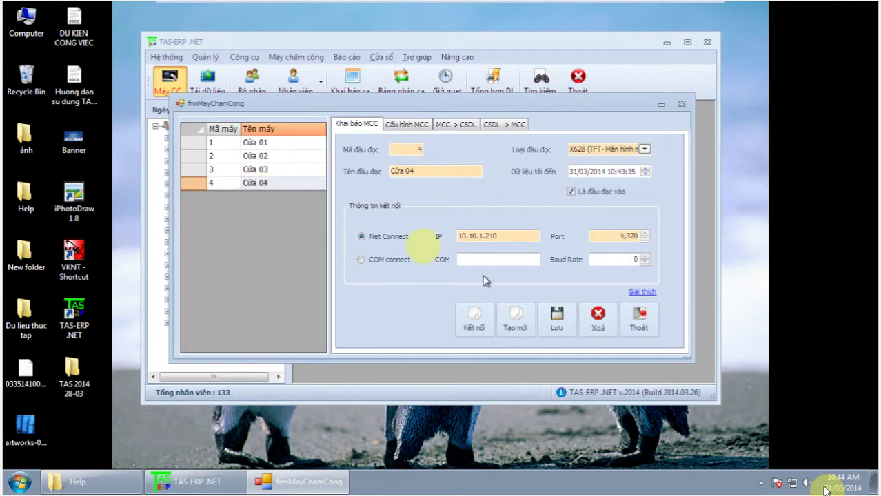
{"action": "left_click", "coordinate": [408, 172]}
{"action": "left_click", "coordinate": [642, 150]}
{"action": "left_click", "coordinate": [146, 125]}
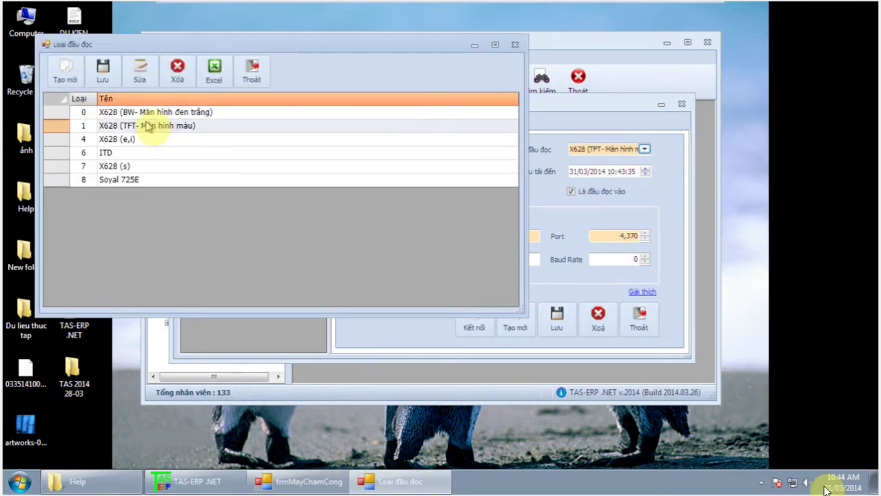
{"action": "left_click", "coordinate": [144, 112]}
{"action": "double_click", "coordinate": [154, 114]}
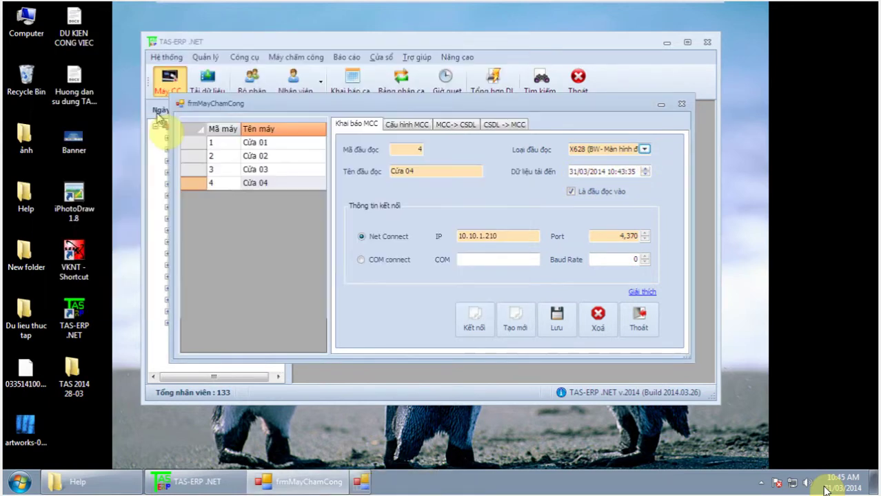
Set the IP of Cửa 04 to 192.168.1.100 and its port to 2564, and save the changes.
{"action": "left_click_drag", "start_coordinate": [499, 236], "coordinate": [439, 239]}
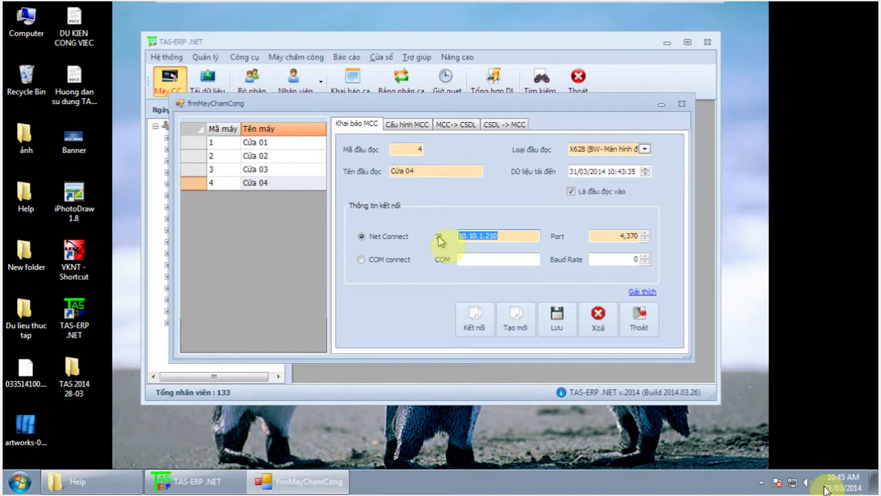
{"action": "type", "text": "192.1"}
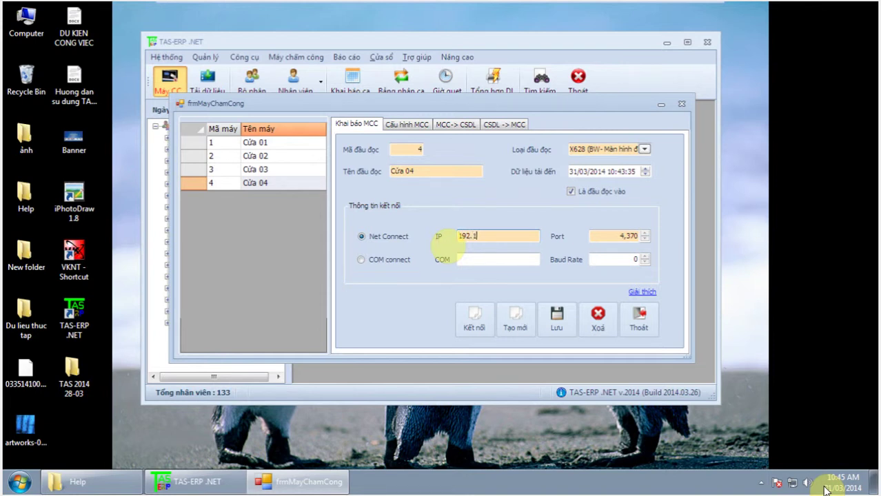
{"action": "type", "text": "68.1.100"}
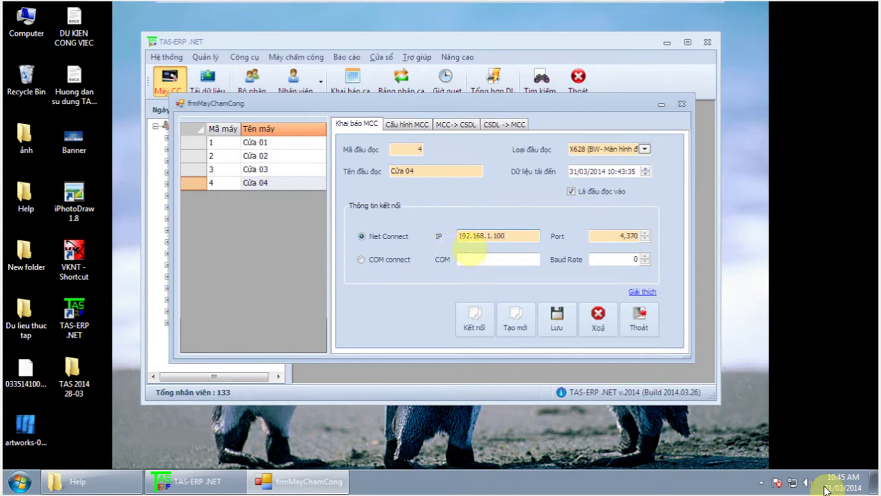
{"action": "left_click", "coordinate": [640, 236]}
{"action": "type", "text": "2564"}
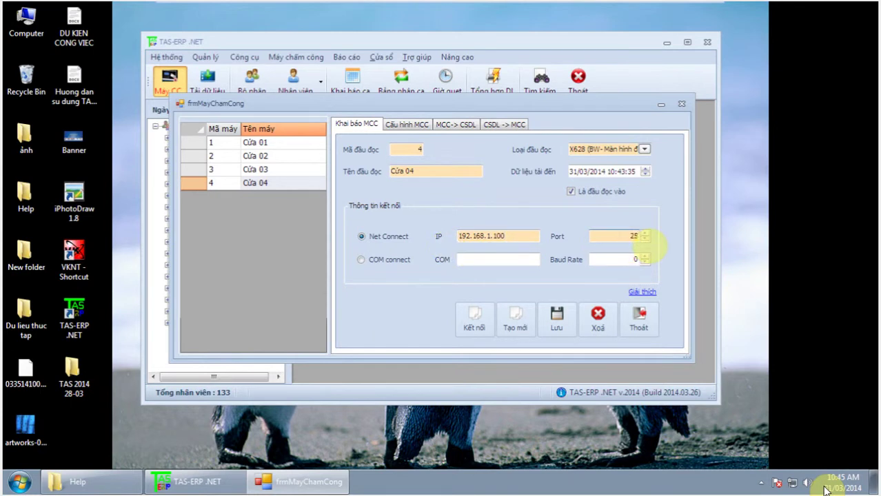
{"action": "left_click", "coordinate": [562, 329]}
{"action": "left_click", "coordinate": [562, 329]}
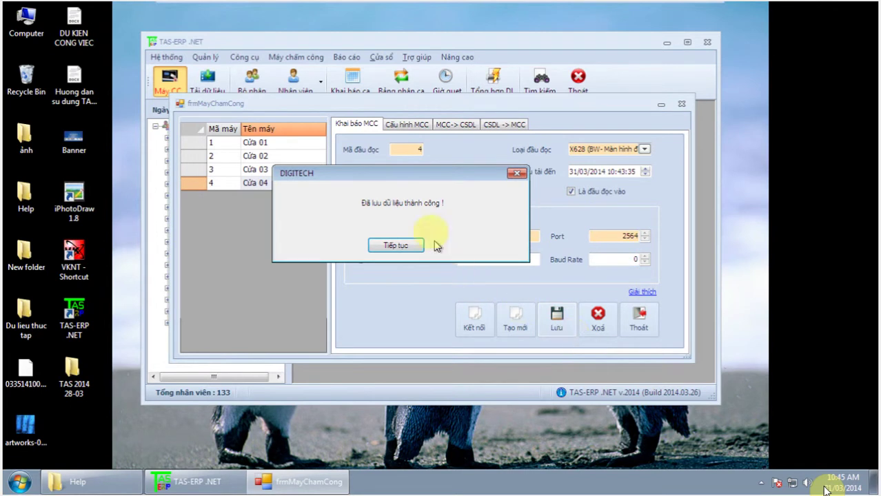
{"action": "left_click", "coordinate": [398, 246]}
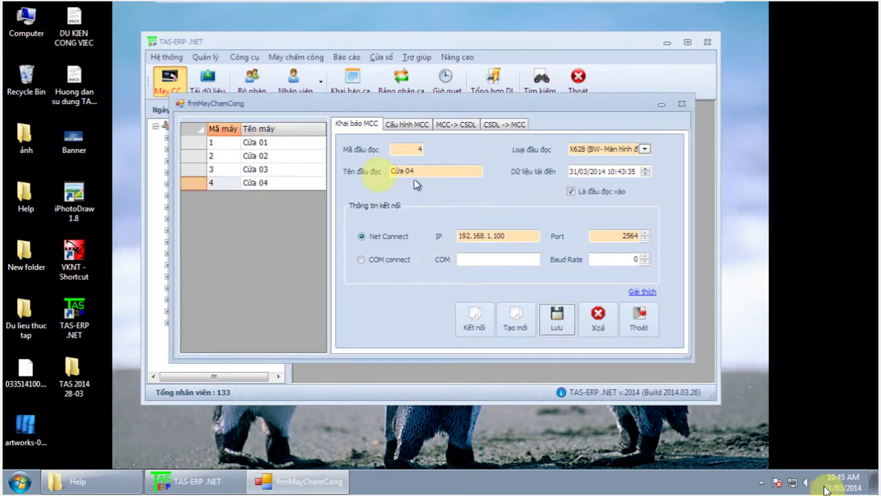
Delete the Cửa 04 reader from the machine list and close the time-clock form.
{"action": "left_click", "coordinate": [255, 184]}
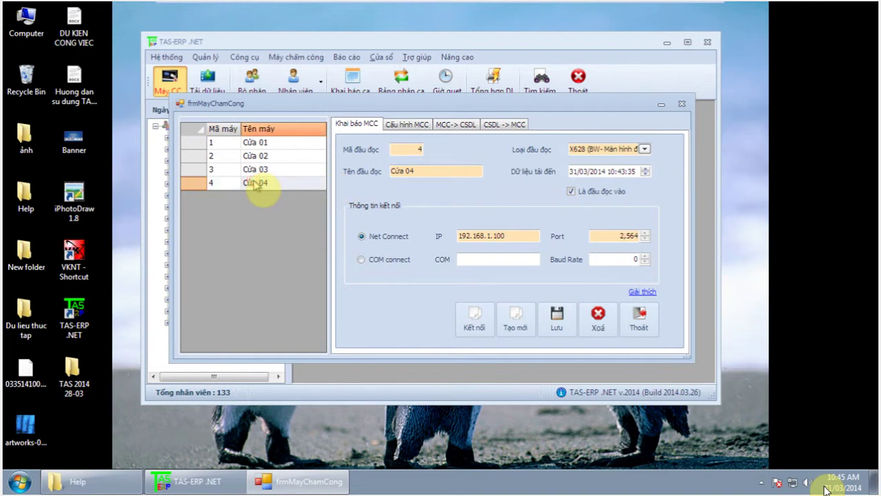
{"action": "left_click", "coordinate": [599, 330]}
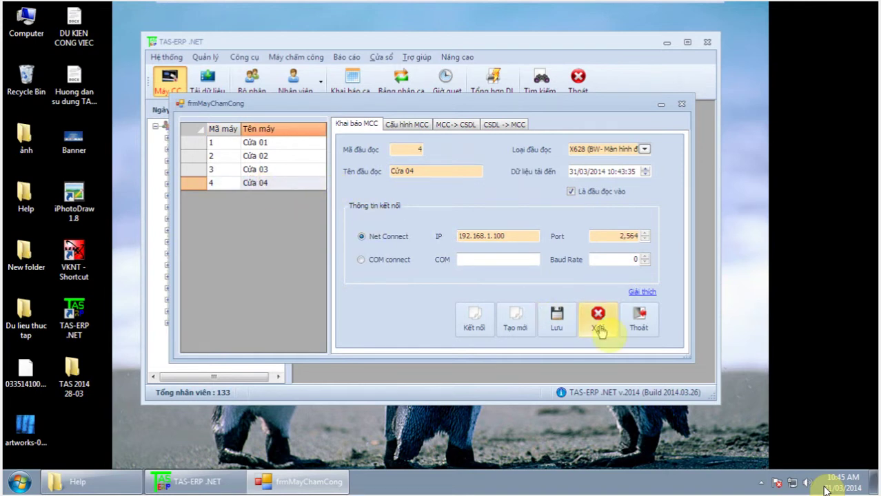
{"action": "left_click", "coordinate": [598, 330]}
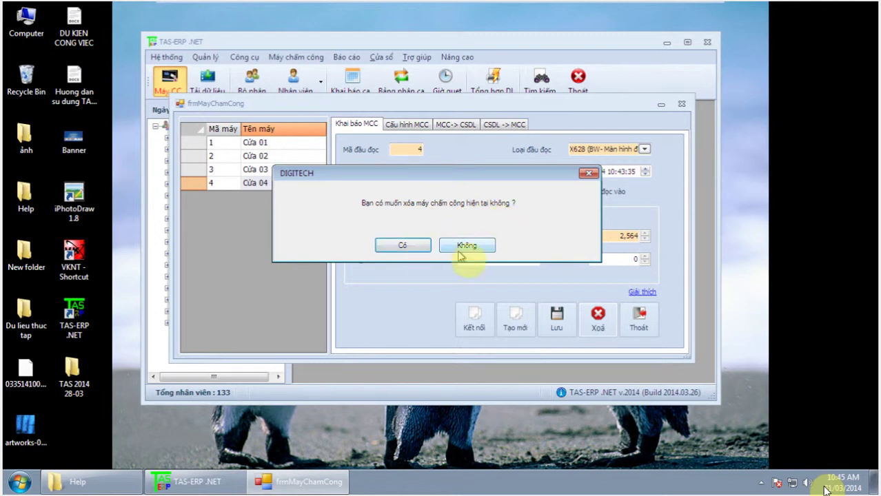
{"action": "left_click", "coordinate": [401, 247]}
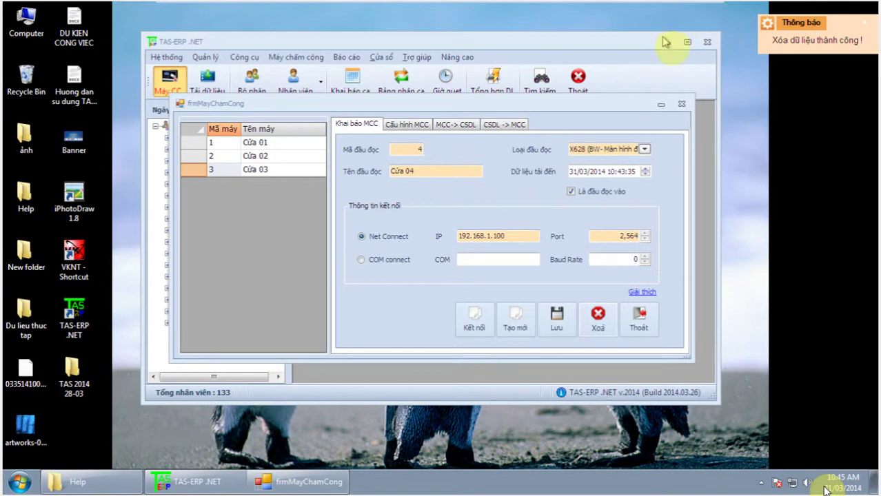
{"action": "left_click", "coordinate": [681, 104]}
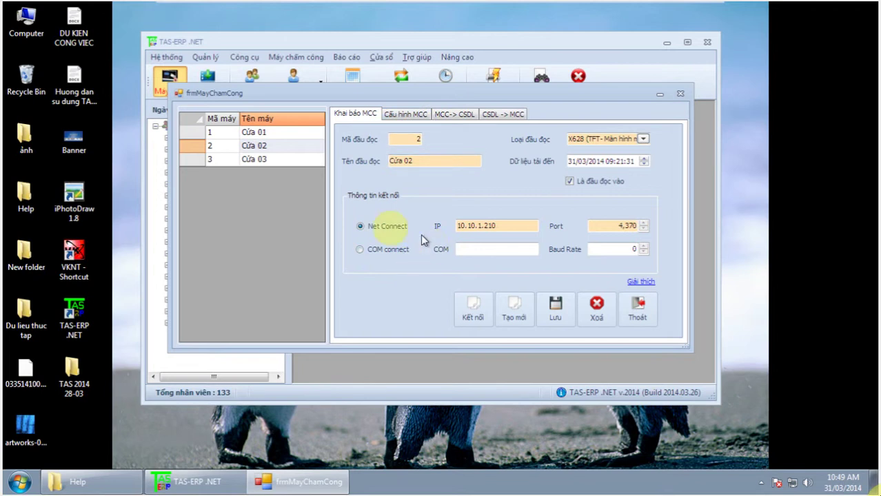
Connect to the Cửa 02 time clock.
{"action": "left_click", "coordinate": [248, 146]}
{"action": "left_click", "coordinate": [461, 314]}
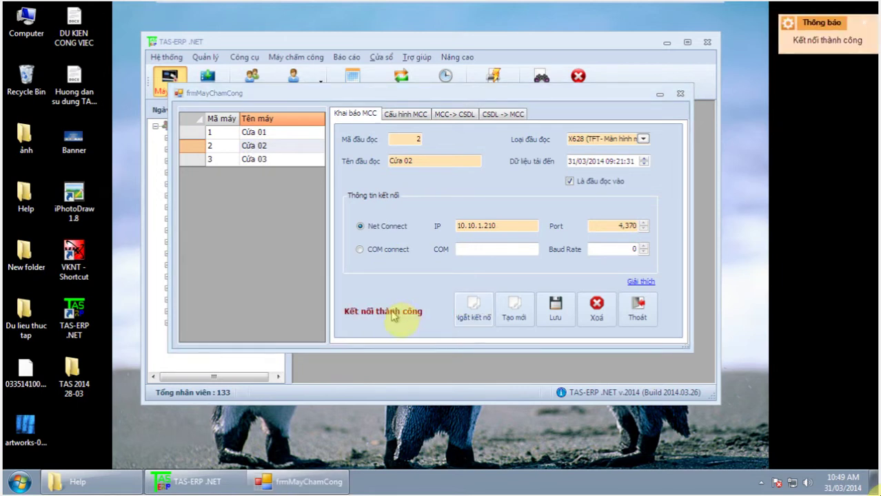
Review the machine configuration of Cửa 02 and synchronize its date and time with the computer.
{"action": "left_click", "coordinate": [405, 117]}
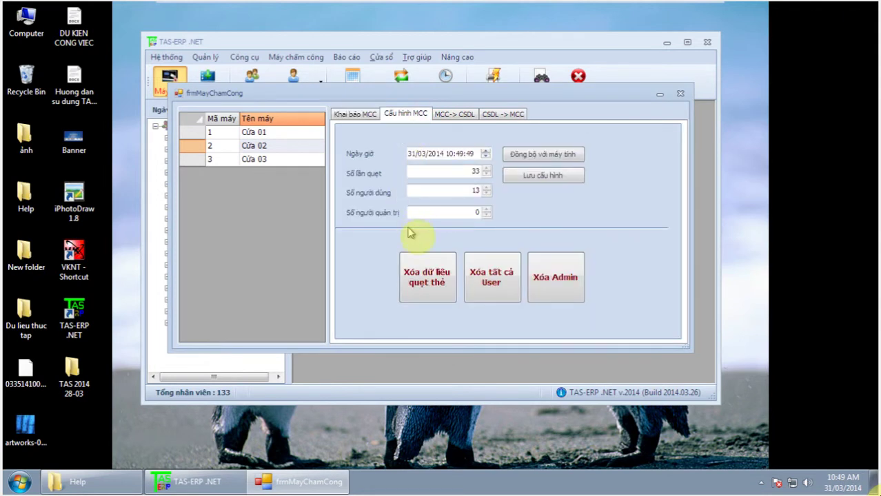
{"action": "left_click", "coordinate": [436, 154]}
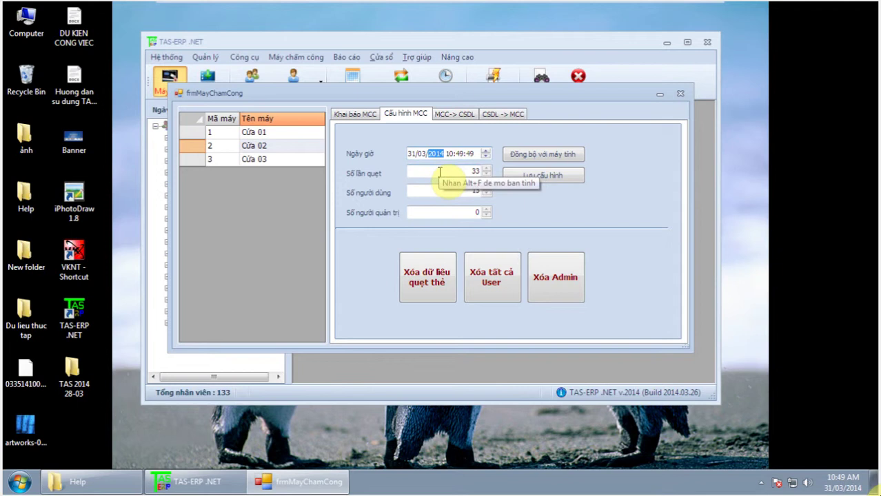
{"action": "left_click", "coordinate": [439, 172]}
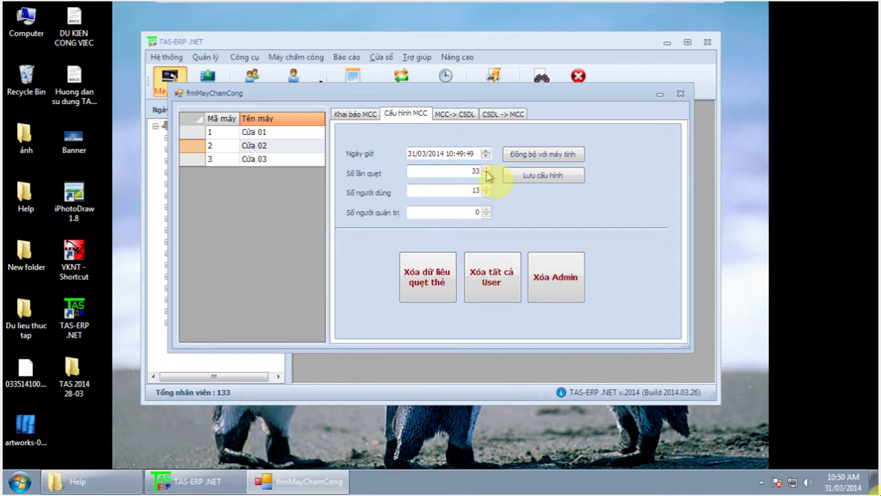
{"action": "left_click", "coordinate": [478, 192]}
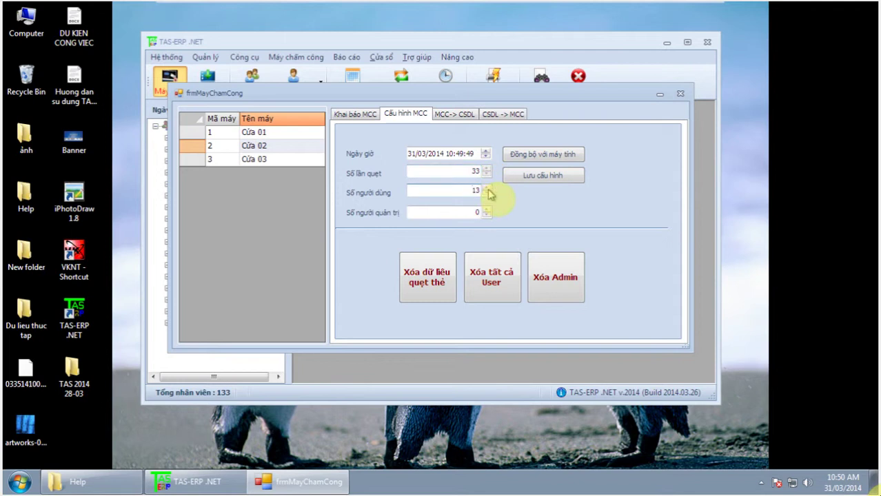
{"action": "left_click", "coordinate": [469, 212]}
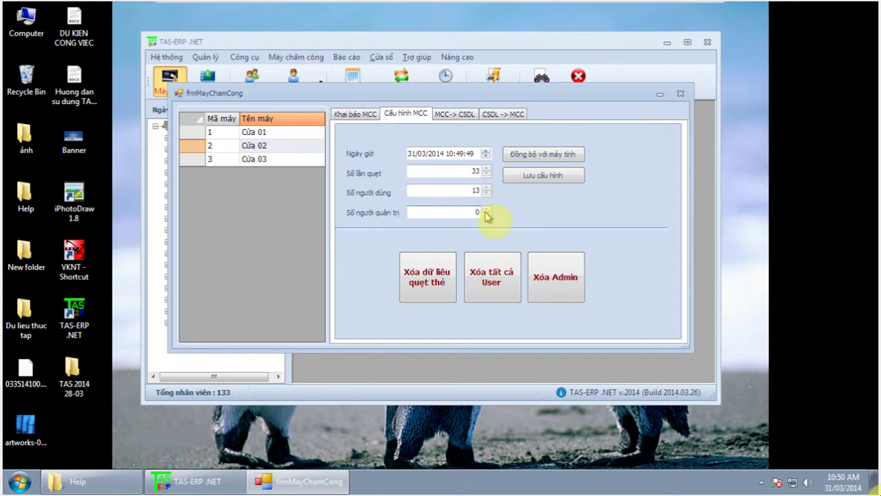
{"action": "left_click", "coordinate": [533, 154]}
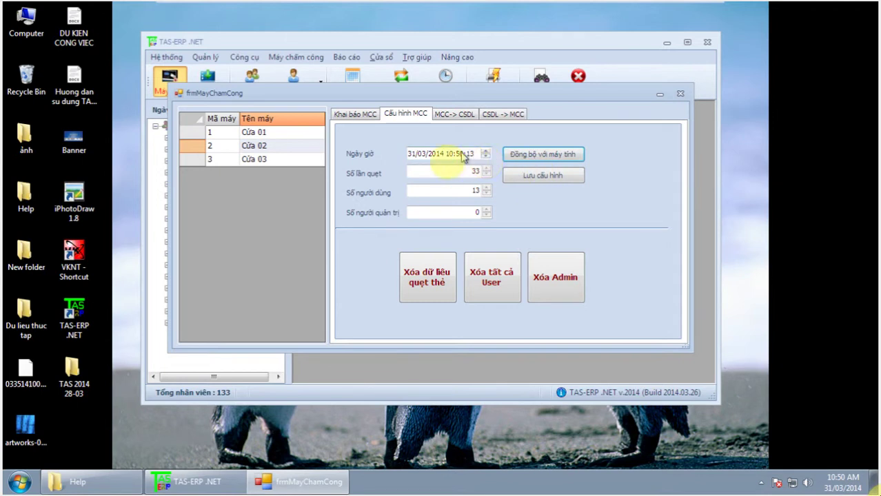
Synchronize the Cửa 02 date and time with the computer again and save the configuration to the machine.
{"action": "left_click", "coordinate": [514, 153]}
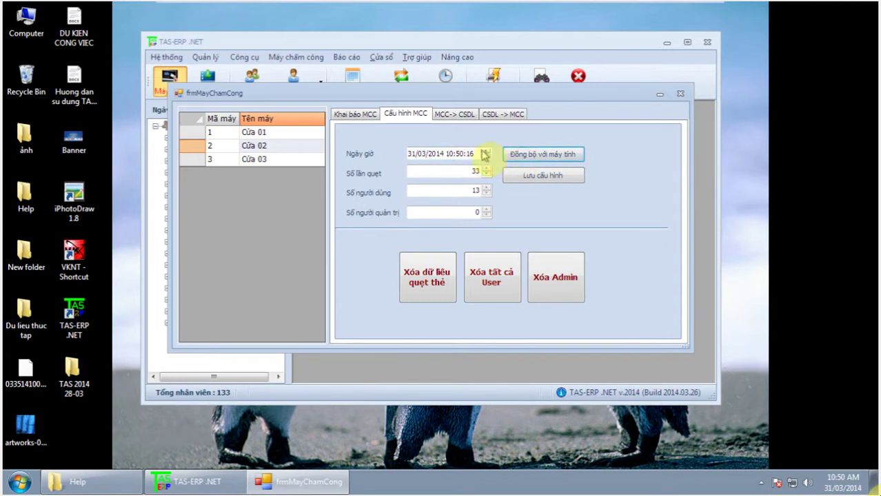
{"action": "left_click", "coordinate": [524, 175]}
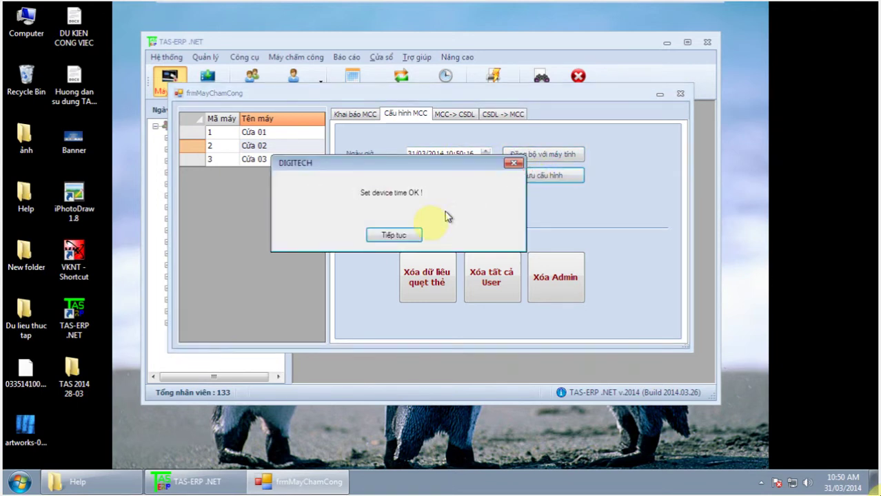
{"action": "left_click", "coordinate": [392, 236]}
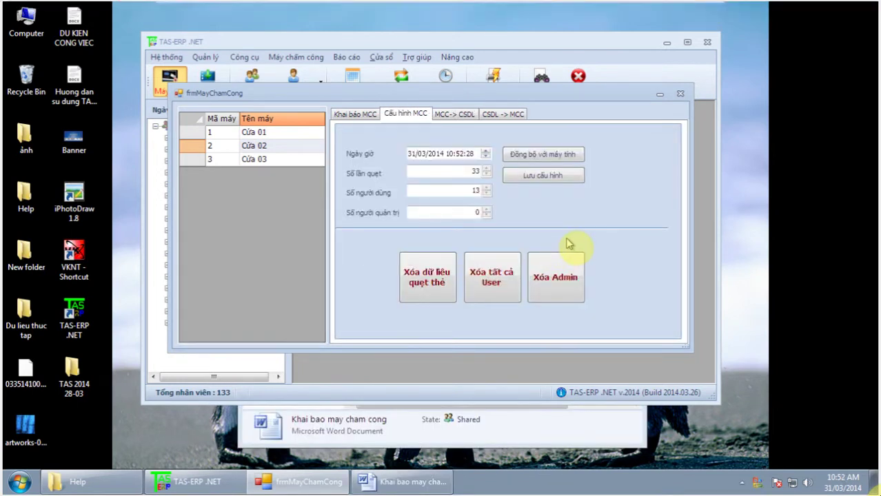
Load the employee list from the Cửa 02 time clock and look through the retrieved users.
{"action": "left_click", "coordinate": [467, 118]}
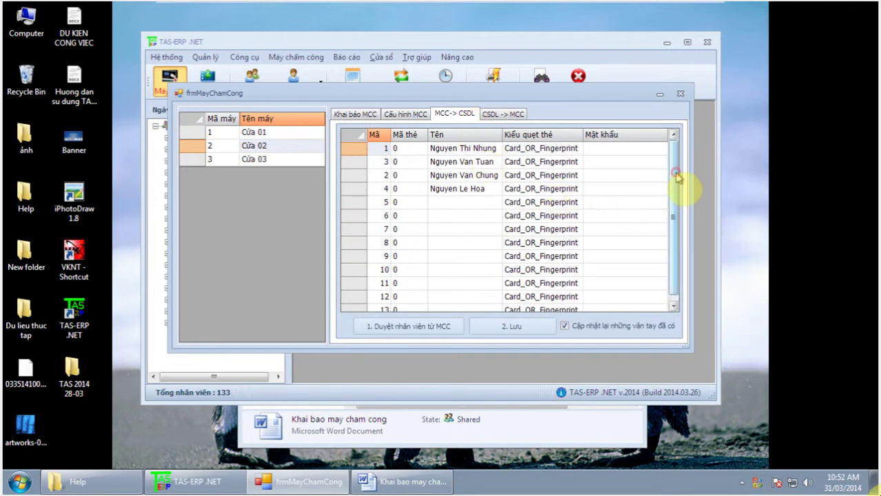
{"action": "left_click_drag", "start_coordinate": [675, 182], "coordinate": [674, 193]}
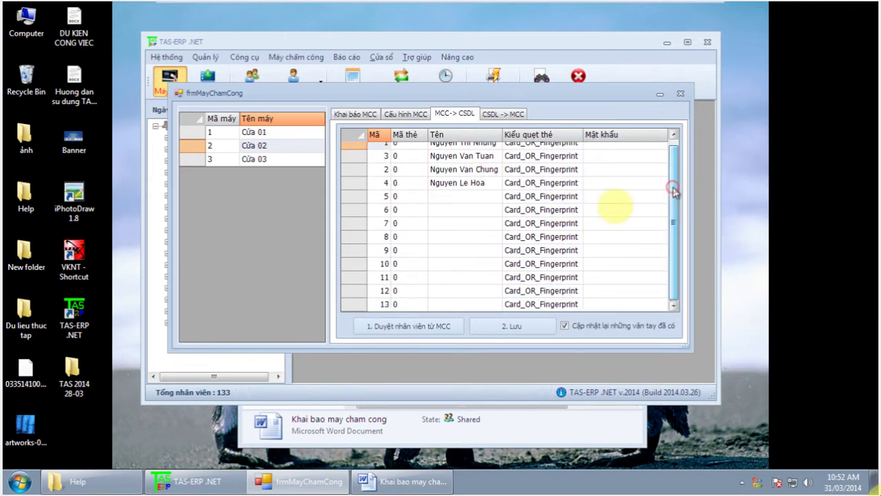
{"action": "left_click", "coordinate": [425, 334]}
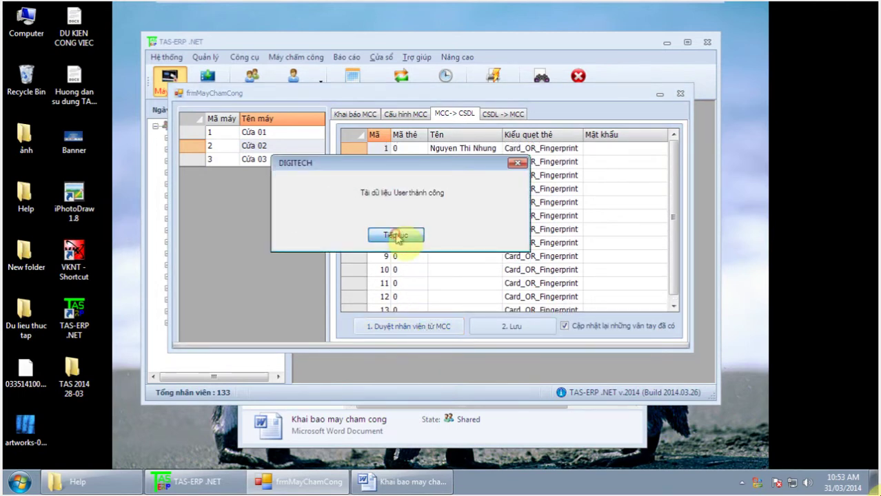
{"action": "left_click", "coordinate": [396, 236]}
{"action": "scroll", "coordinate": [678, 207], "scroll_direction": "down", "scroll_amount": 1}
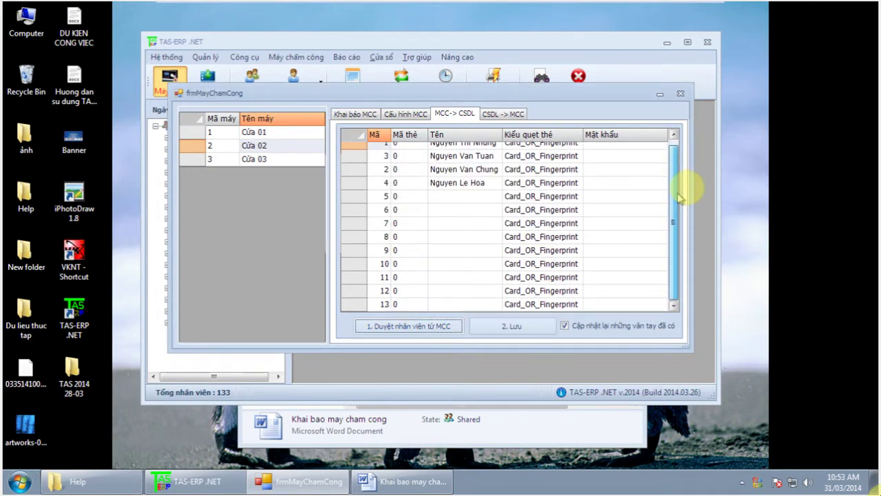
{"action": "scroll", "coordinate": [679, 198], "scroll_direction": "up", "scroll_amount": 1}
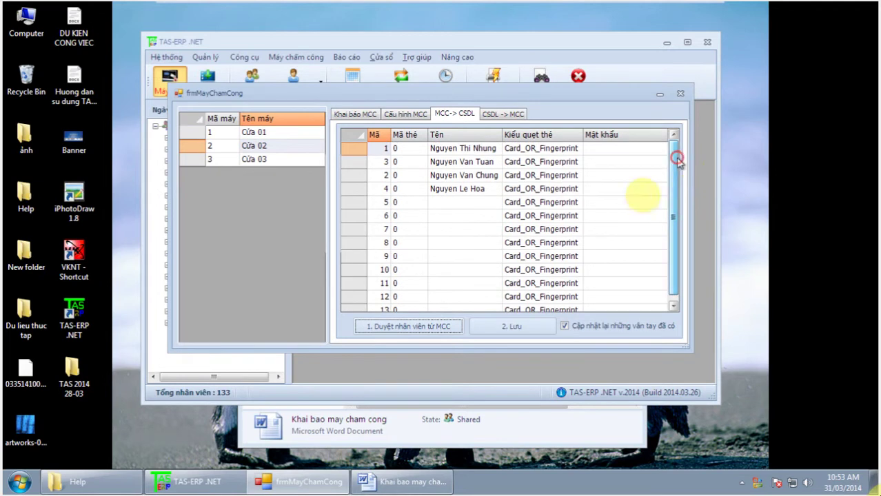
Save the retrieved users to the database and toggle the option for updating existing fingerprints off and back on.
{"action": "left_click", "coordinate": [500, 329]}
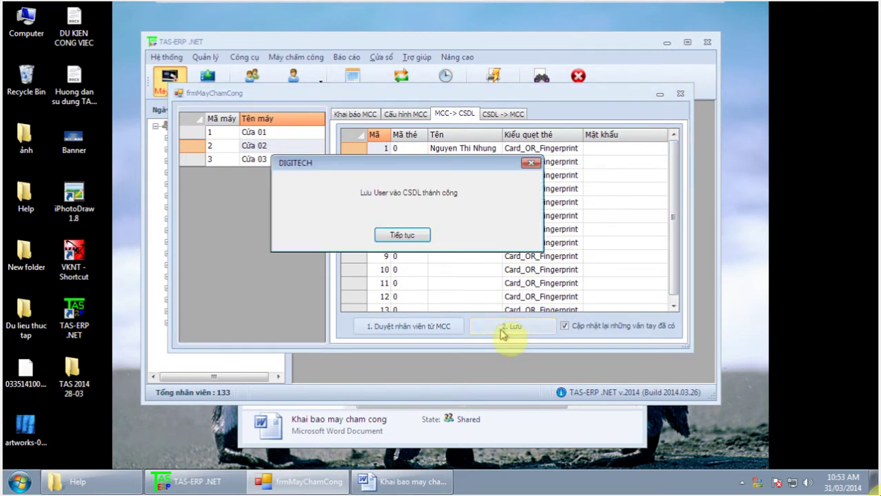
{"action": "left_click", "coordinate": [398, 235]}
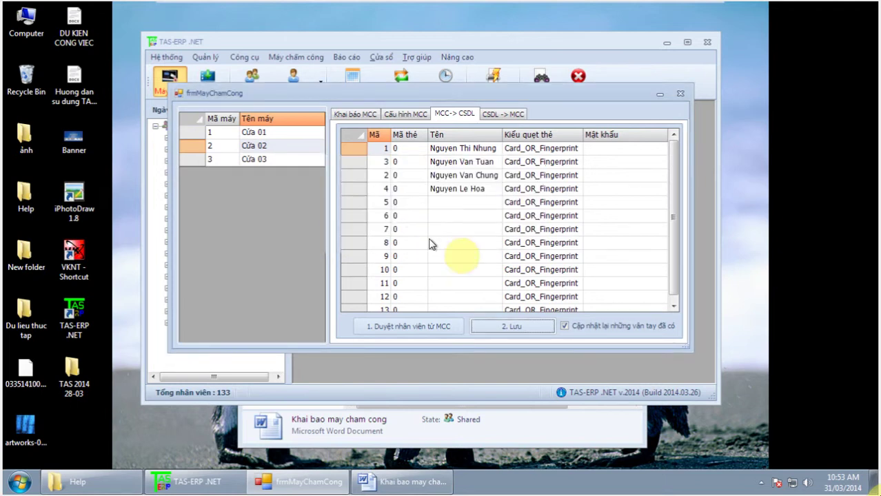
{"action": "left_click", "coordinate": [564, 327]}
{"action": "left_click", "coordinate": [565, 327]}
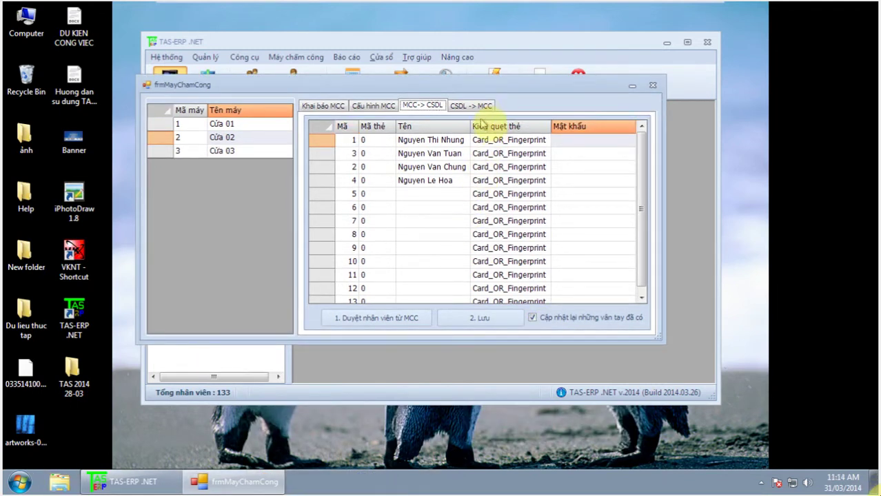
Load the employees from the database for transfer to a time clock and widen the UserName column to fit the full names.
{"action": "left_click", "coordinate": [477, 107]}
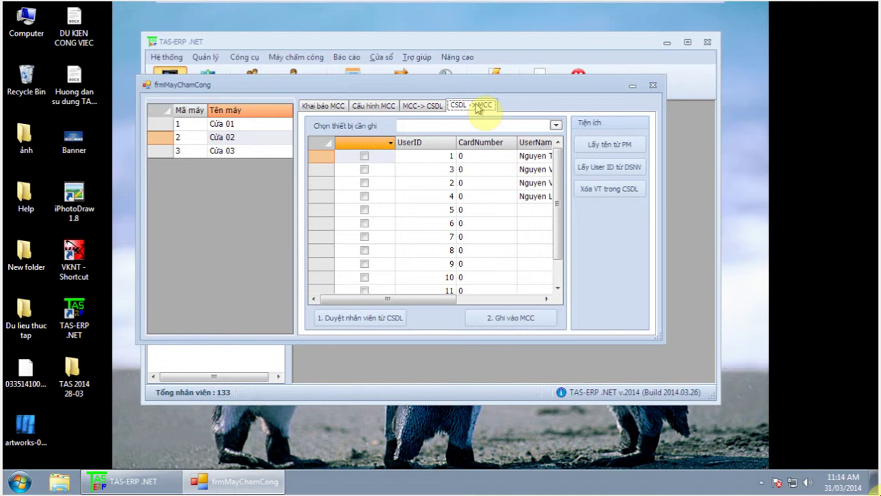
{"action": "left_click", "coordinate": [364, 325]}
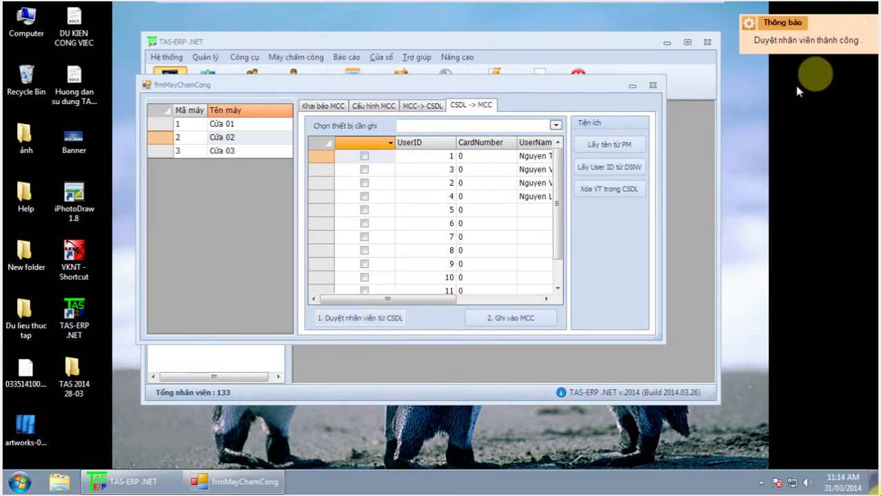
{"action": "left_click_drag", "start_coordinate": [395, 303], "coordinate": [440, 307]}
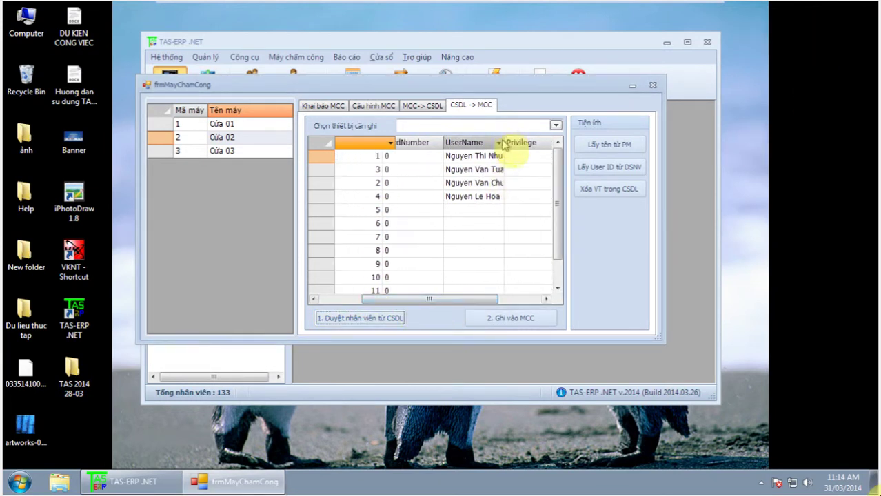
{"action": "left_click_drag", "start_coordinate": [504, 142], "coordinate": [516, 142]}
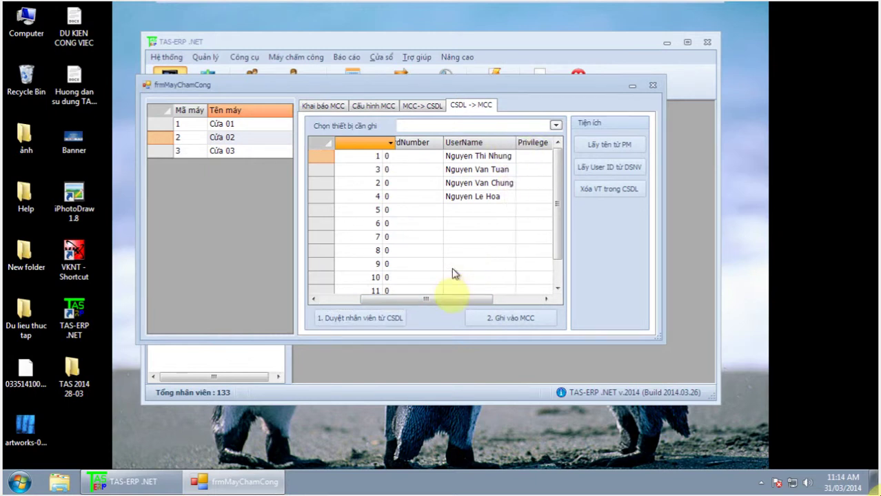
{"action": "left_click", "coordinate": [433, 300]}
{"action": "left_click_drag", "start_coordinate": [433, 303], "coordinate": [416, 303]}
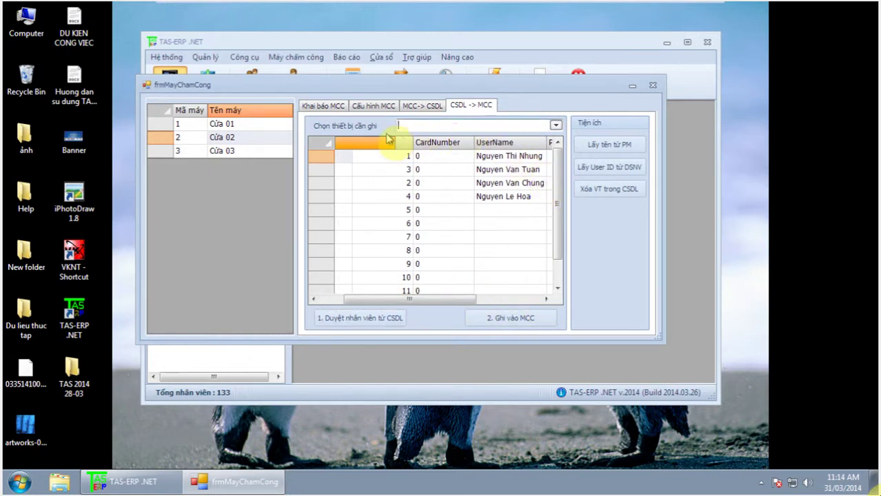
Choose Cửa 02 as the target device for writing the employee data.
{"action": "left_click", "coordinate": [556, 124]}
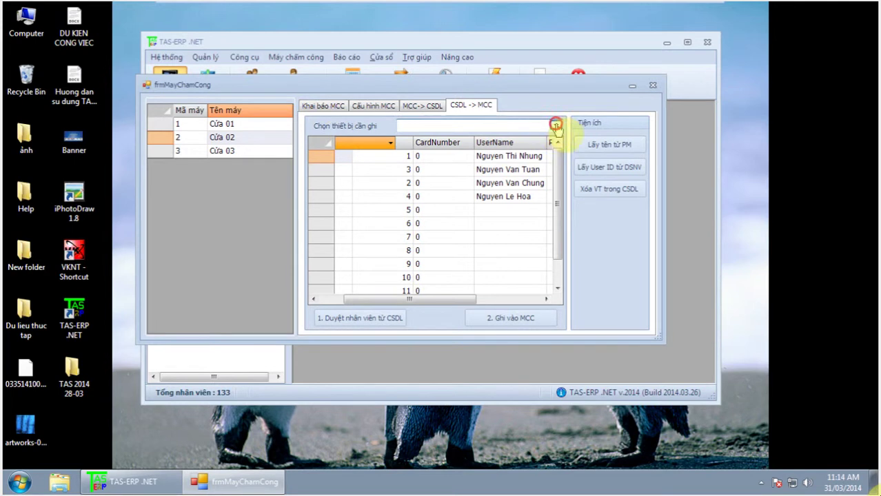
{"action": "left_click", "coordinate": [115, 126]}
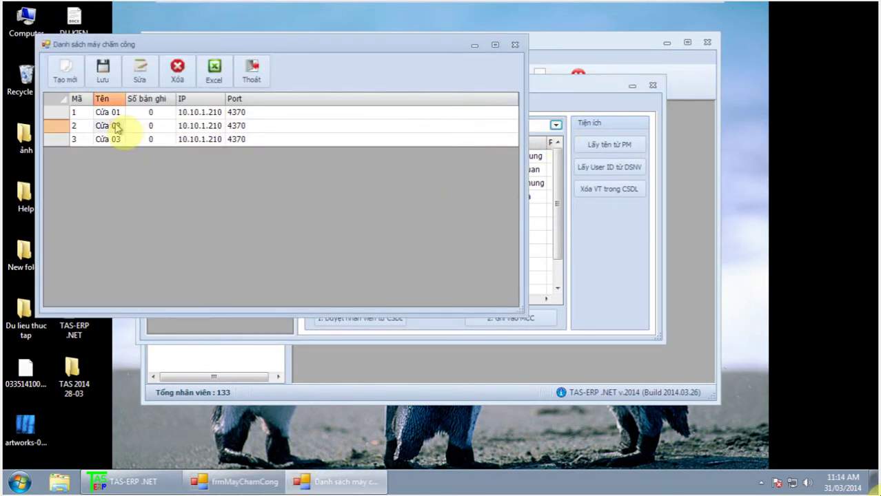
{"action": "left_click", "coordinate": [115, 126]}
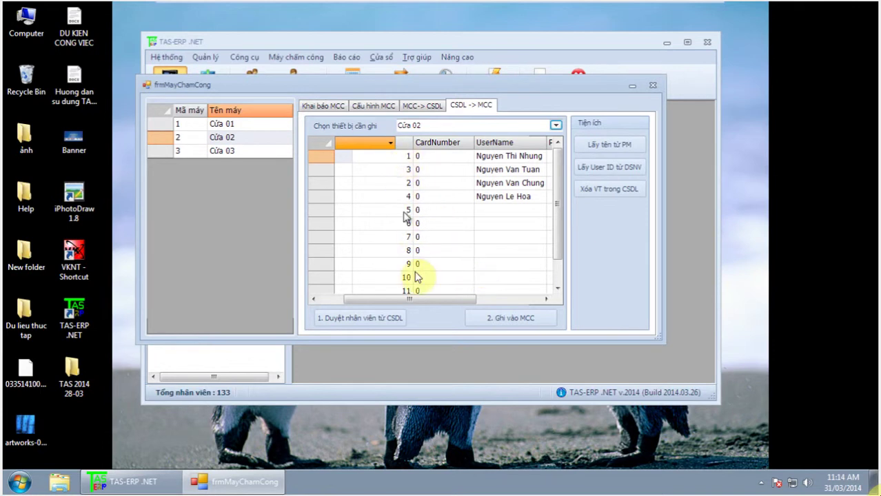
Select the users with IDs 2 and 3 and write their data to the time clock.
{"action": "left_click_drag", "start_coordinate": [412, 299], "coordinate": [369, 298]}
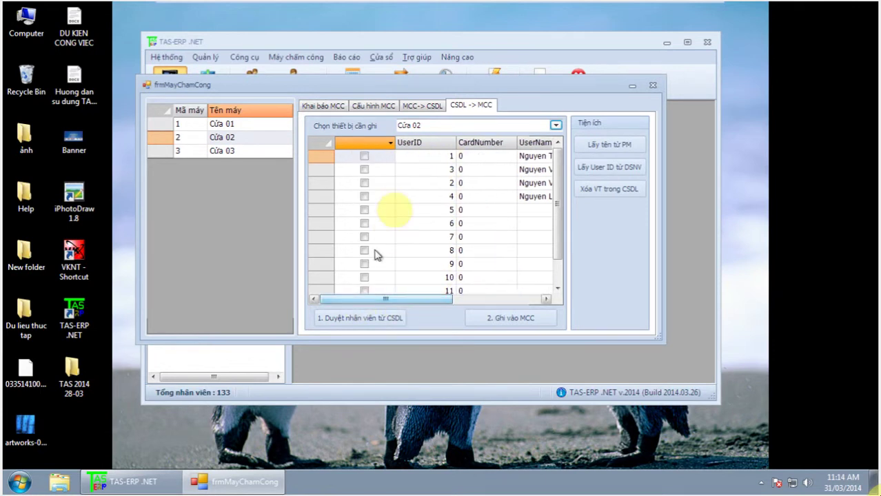
{"action": "left_click", "coordinate": [390, 145]}
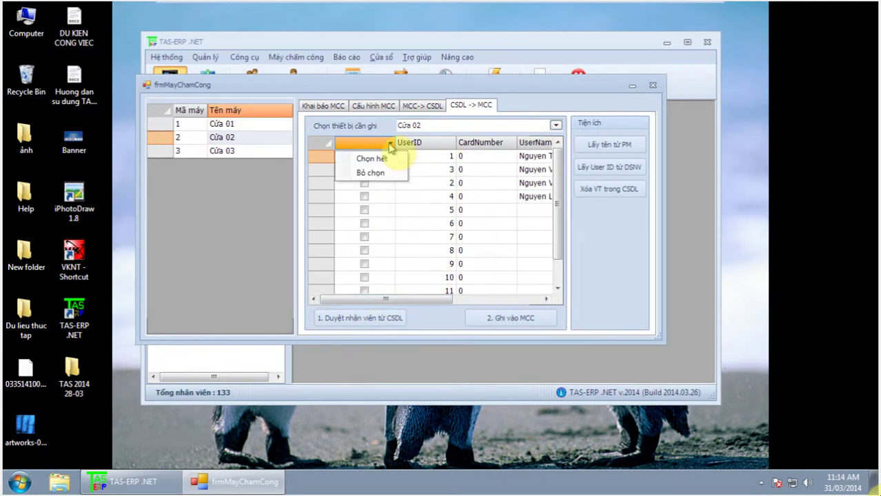
{"action": "left_click", "coordinate": [383, 226]}
{"action": "left_click", "coordinate": [365, 183]}
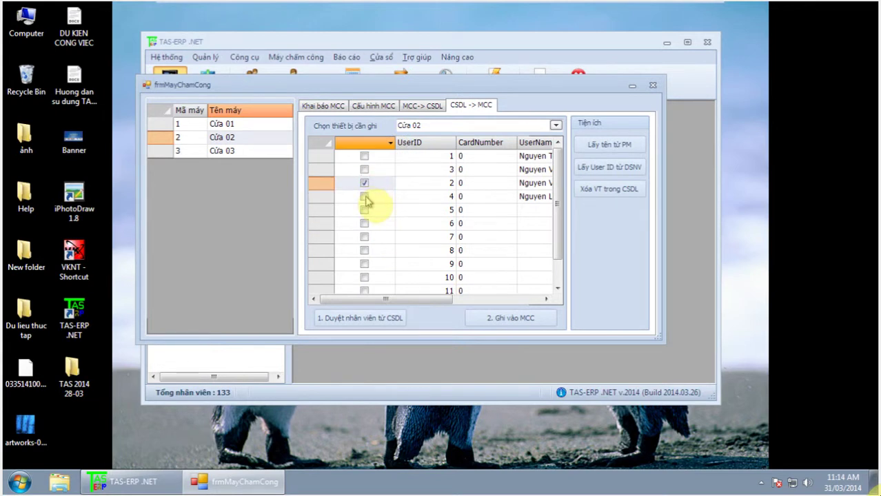
{"action": "left_click", "coordinate": [364, 169]}
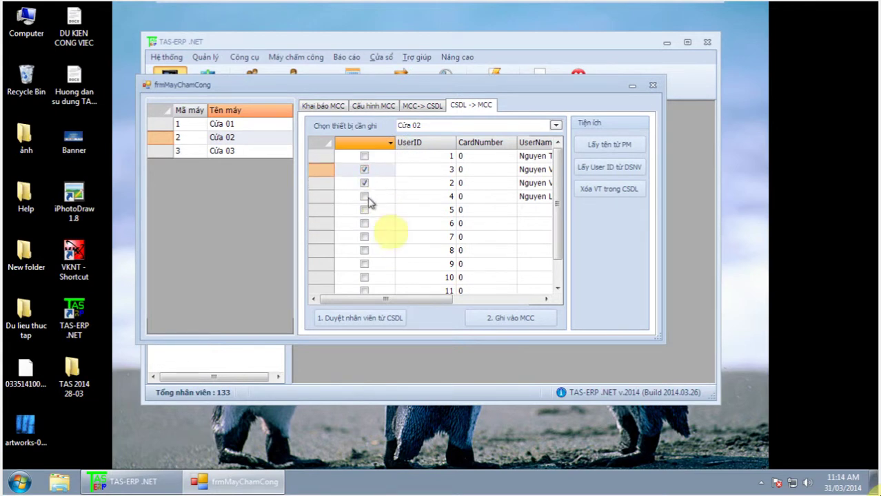
{"action": "left_click", "coordinate": [506, 325]}
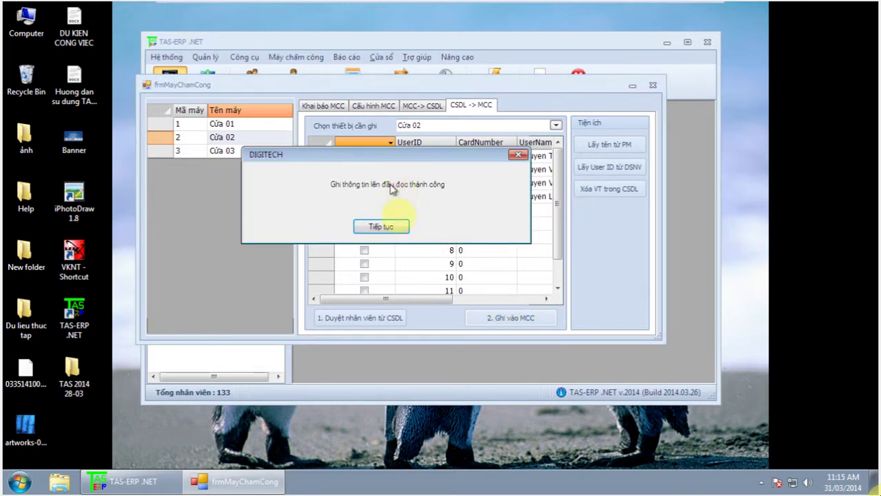
{"action": "left_click", "coordinate": [385, 227]}
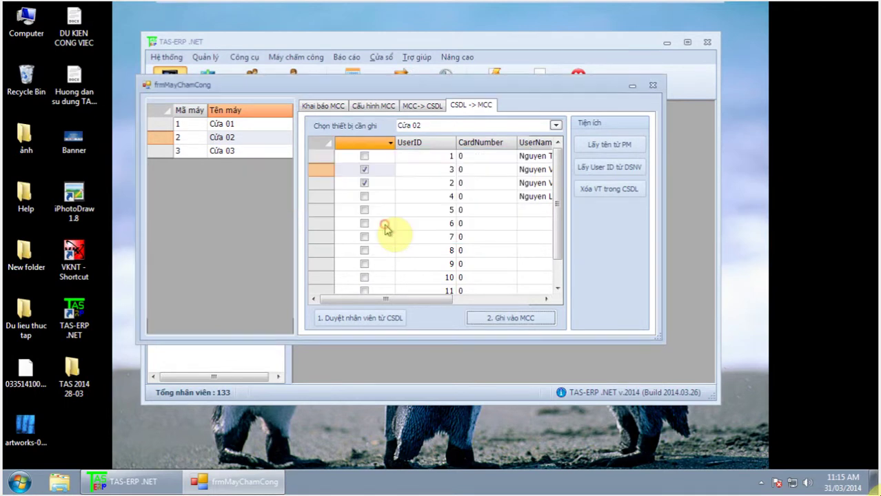
Fill in the user names from the software and load the user IDs from the employee list.
{"action": "left_click", "coordinate": [608, 149]}
{"action": "left_click", "coordinate": [533, 212]}
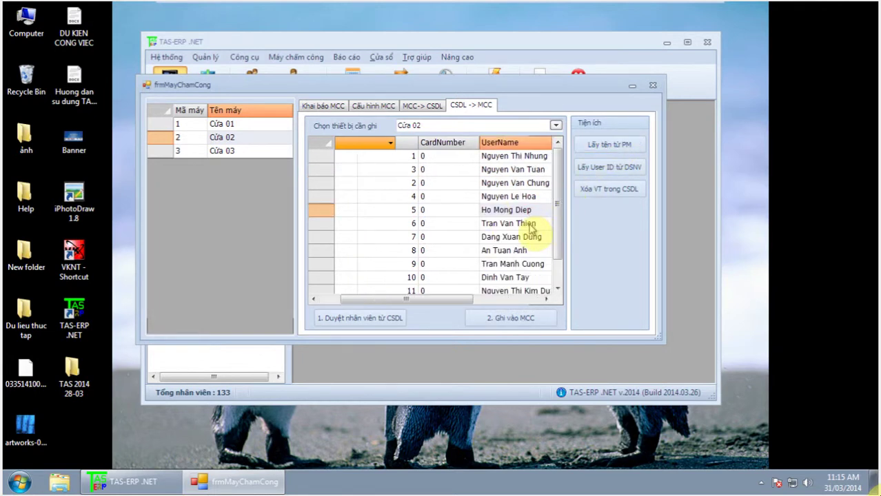
{"action": "left_click", "coordinate": [503, 276]}
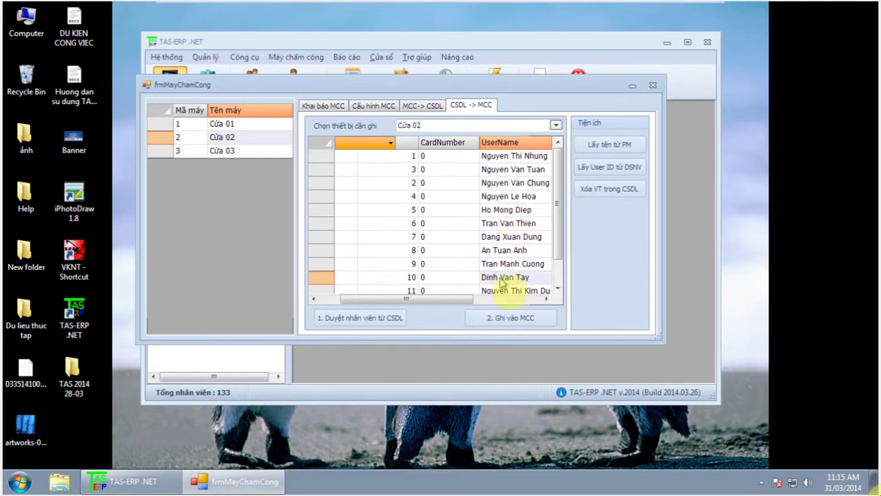
{"action": "left_click", "coordinate": [600, 169]}
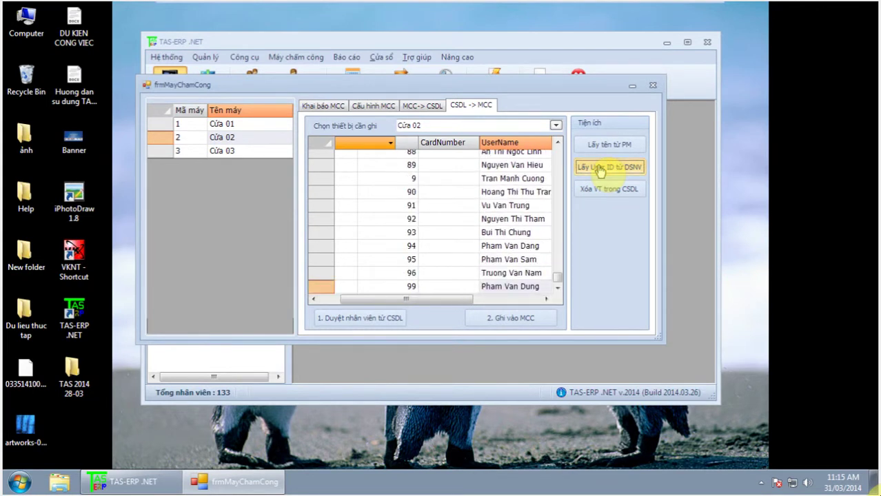
{"action": "mouse_move", "coordinate": [556, 278]}
{"action": "left_mouse_down"}
{"action": "mouse_move", "coordinate": [558, 147]}
{"action": "mouse_move", "coordinate": [555, 291]}
{"action": "left_mouse_up"}
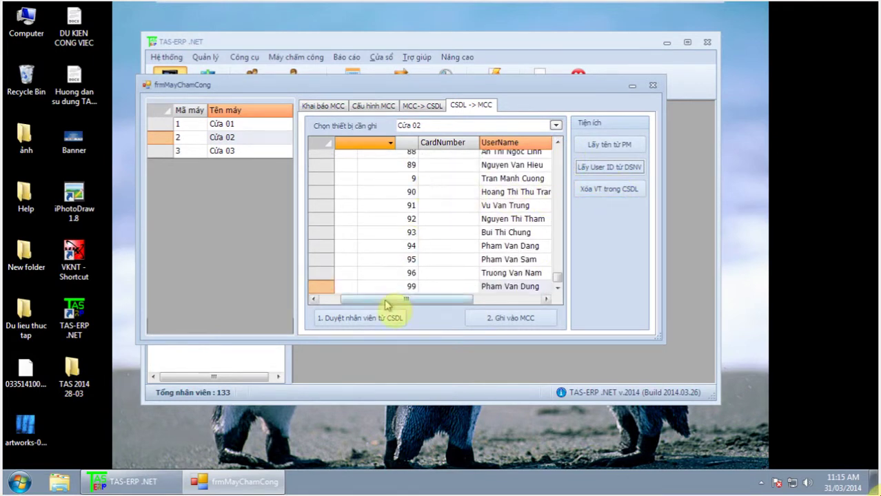
Deselect all users, select only user ID 9, request deletion of fingerprint data from the database and decline it.
{"action": "left_click_drag", "start_coordinate": [394, 300], "coordinate": [334, 301]}
{"action": "left_click", "coordinate": [390, 143]}
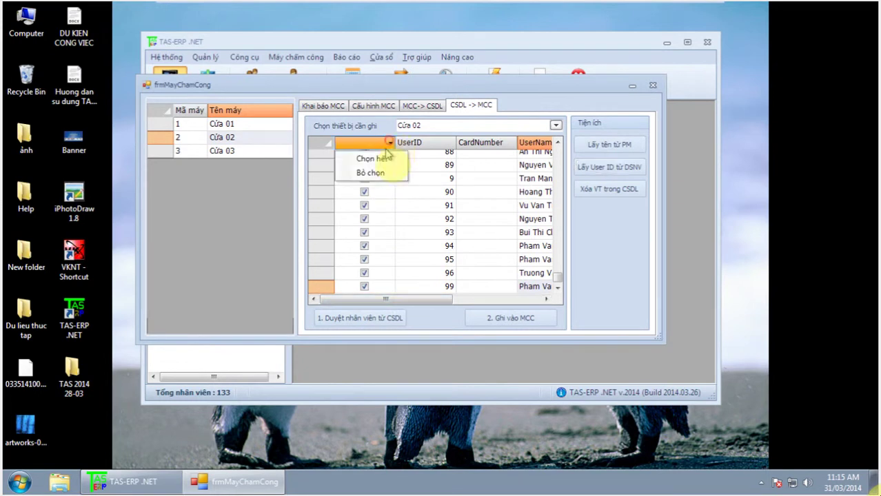
{"action": "left_click", "coordinate": [373, 170]}
{"action": "left_click", "coordinate": [364, 178]}
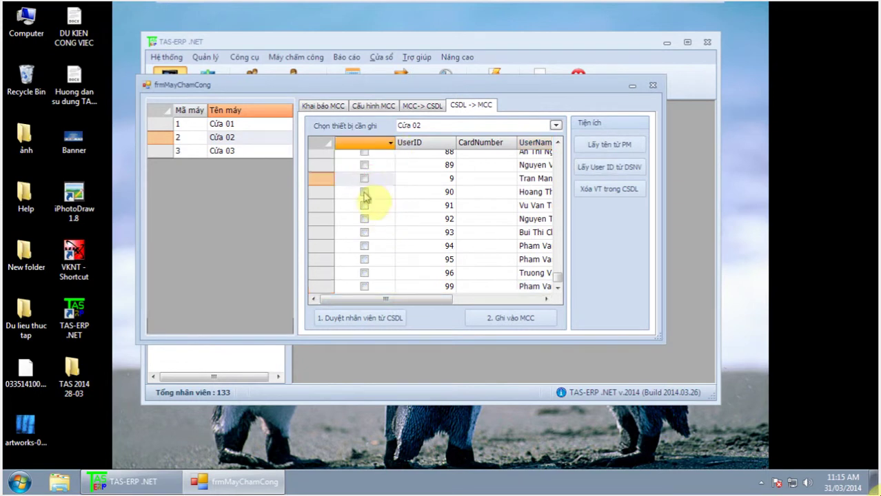
{"action": "left_click", "coordinate": [605, 190]}
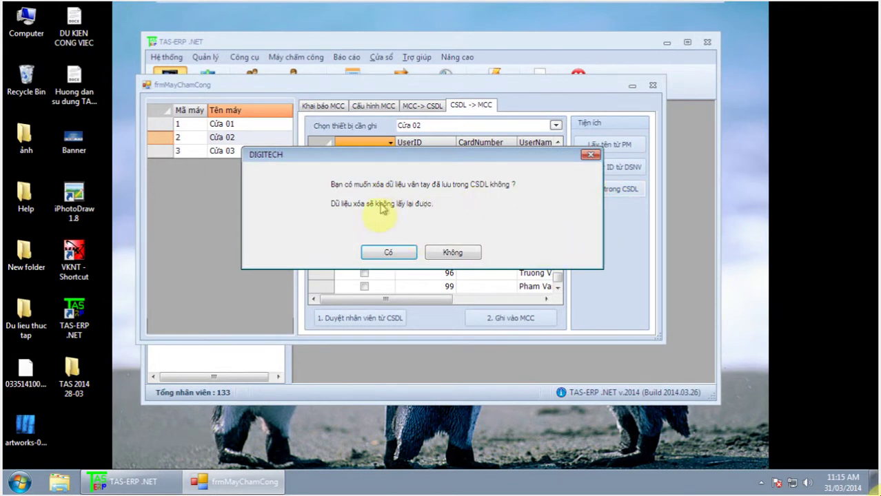
{"action": "left_click", "coordinate": [453, 253]}
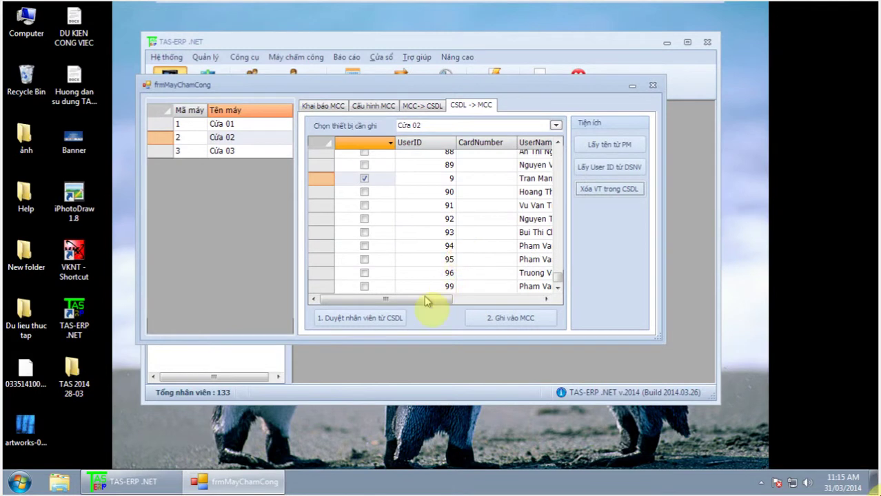